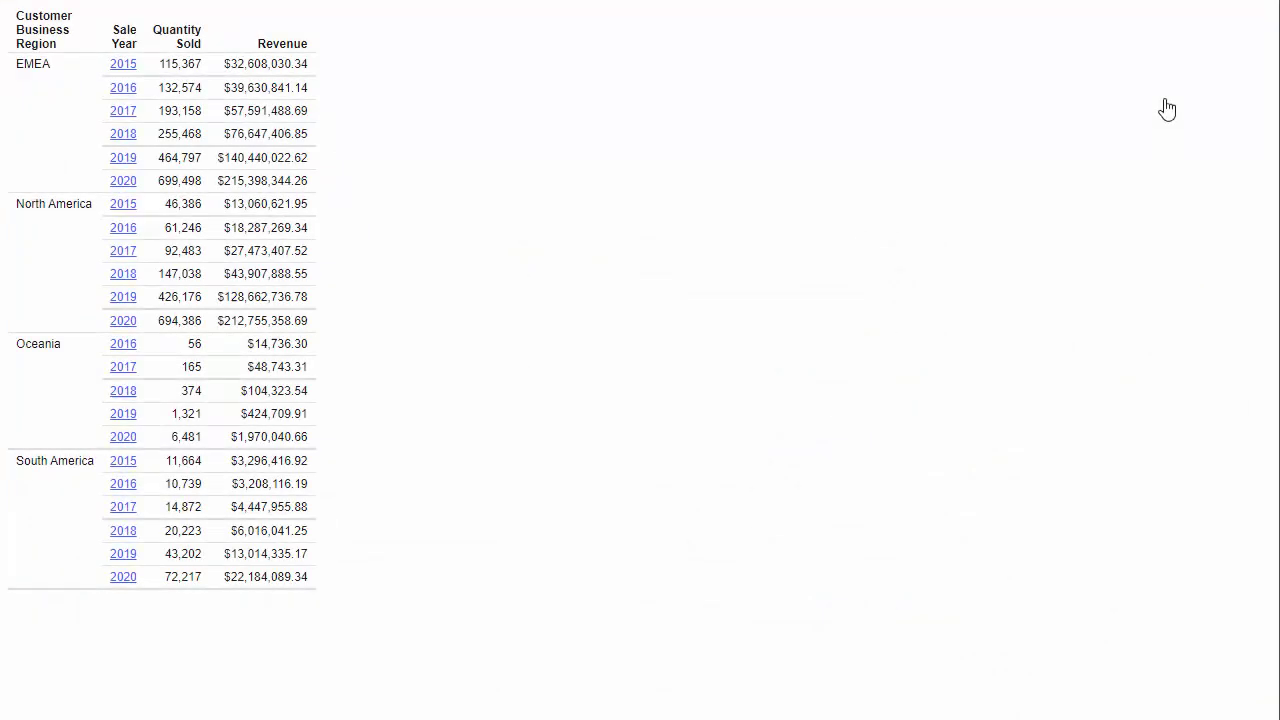
- Create a new WebFOCUS Designer visualization and show its data-source list
click(120, 537)
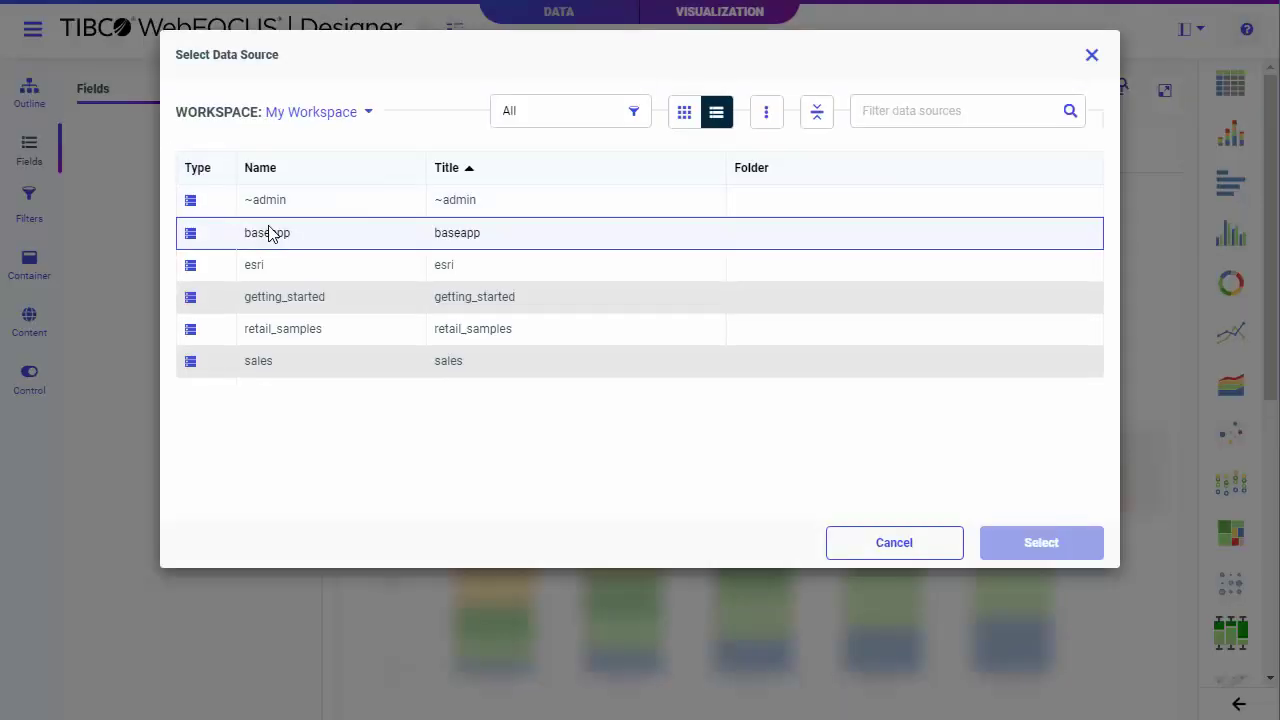
- Use wf_retail_lite data and switch the visualization type to a report Table
scroll(340, 320, down, 5)
scroll(334, 323, down, 5)
scroll(337, 329, down, 5)
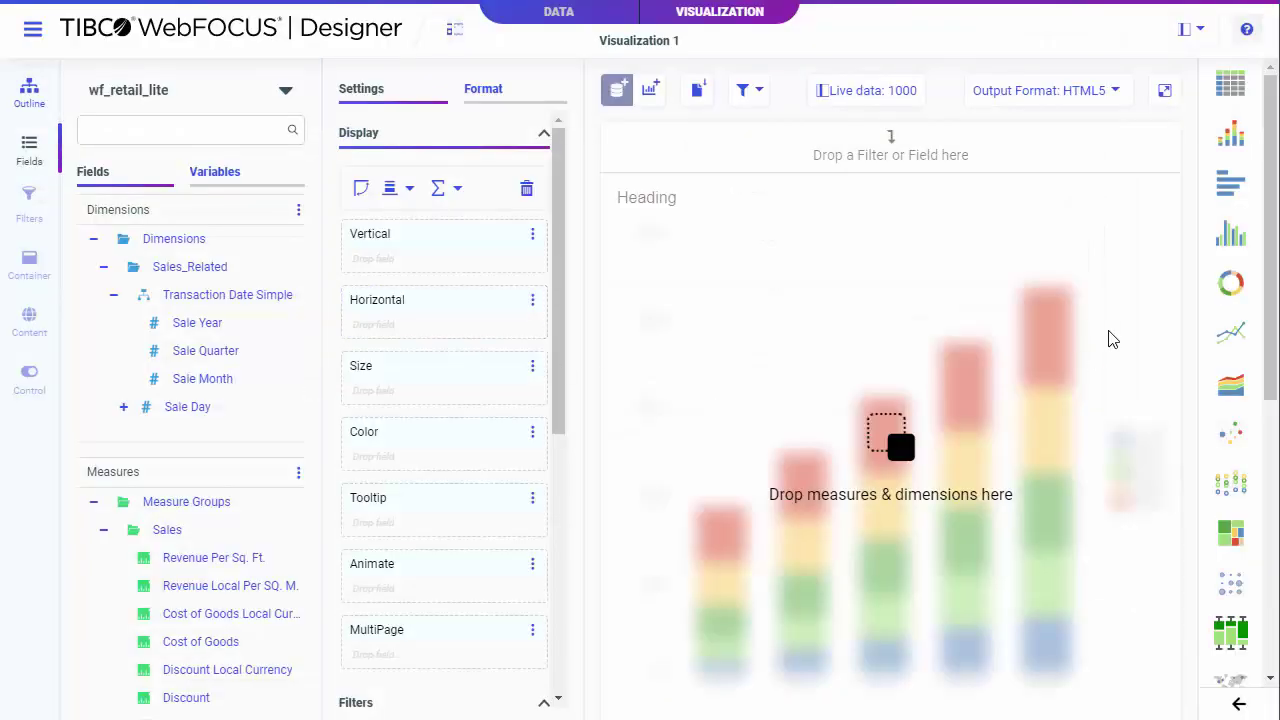
scroll(1229, 320, down, 3)
scroll(1229, 320, down, 2)
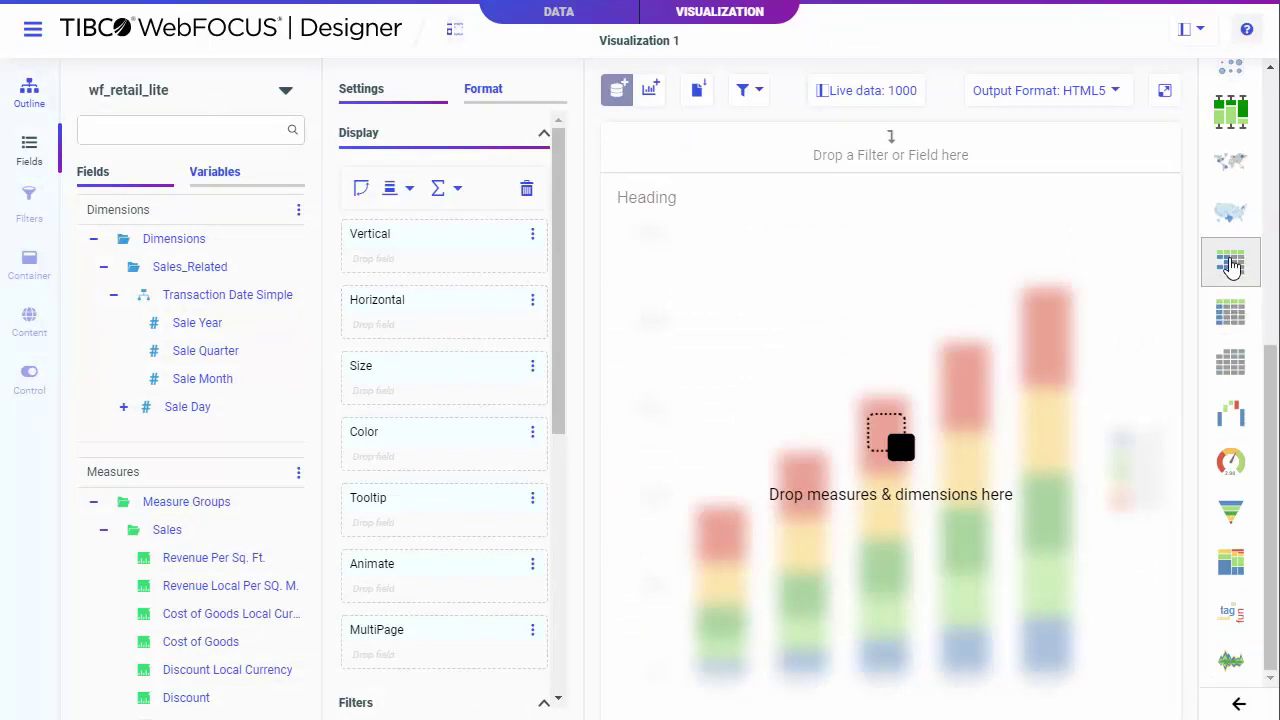
click(1230, 264)
- Add Customer Business Region and Sale Year to the Rows
scroll(206, 343, down, 3)
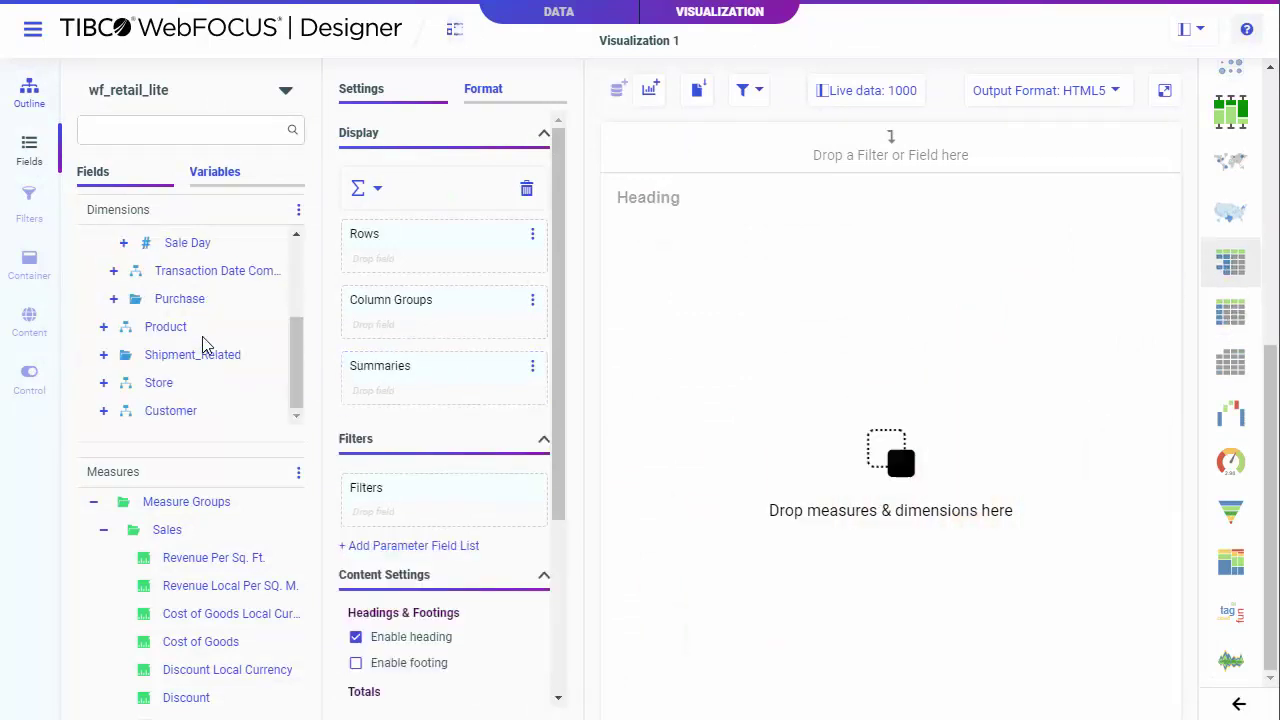
click(104, 411)
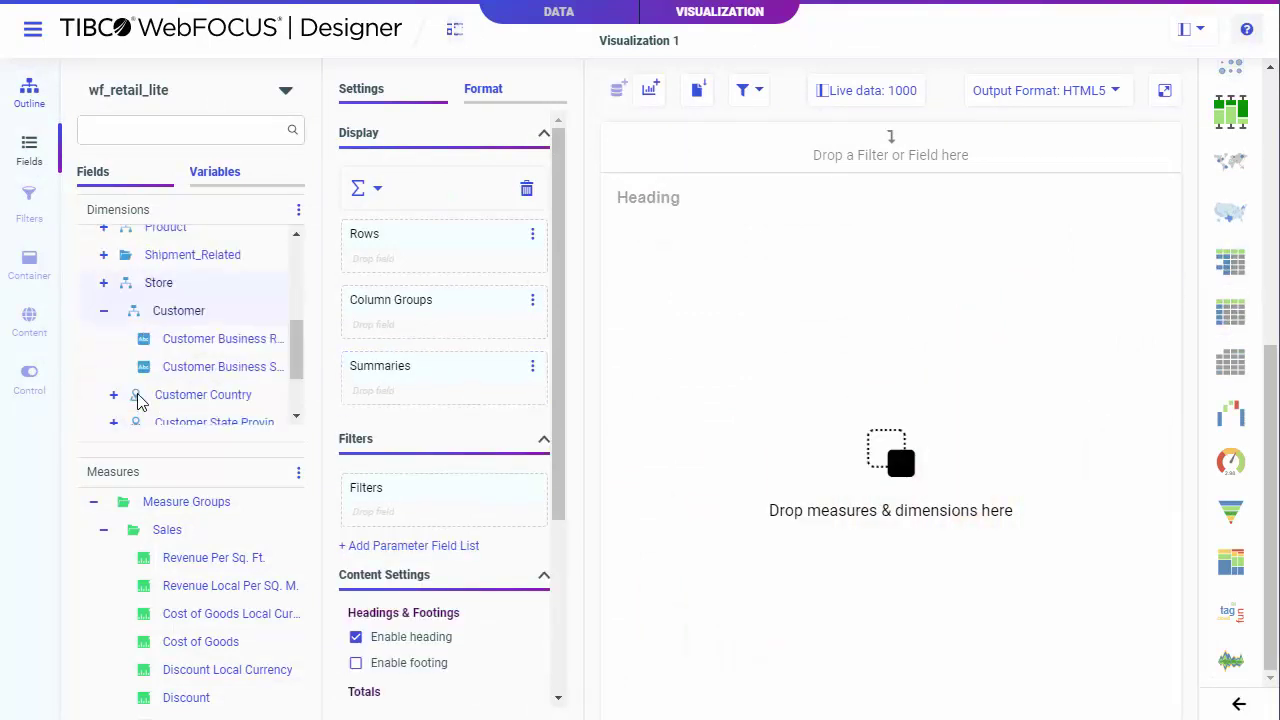
double_click(178, 338)
scroll(203, 343, up, 3)
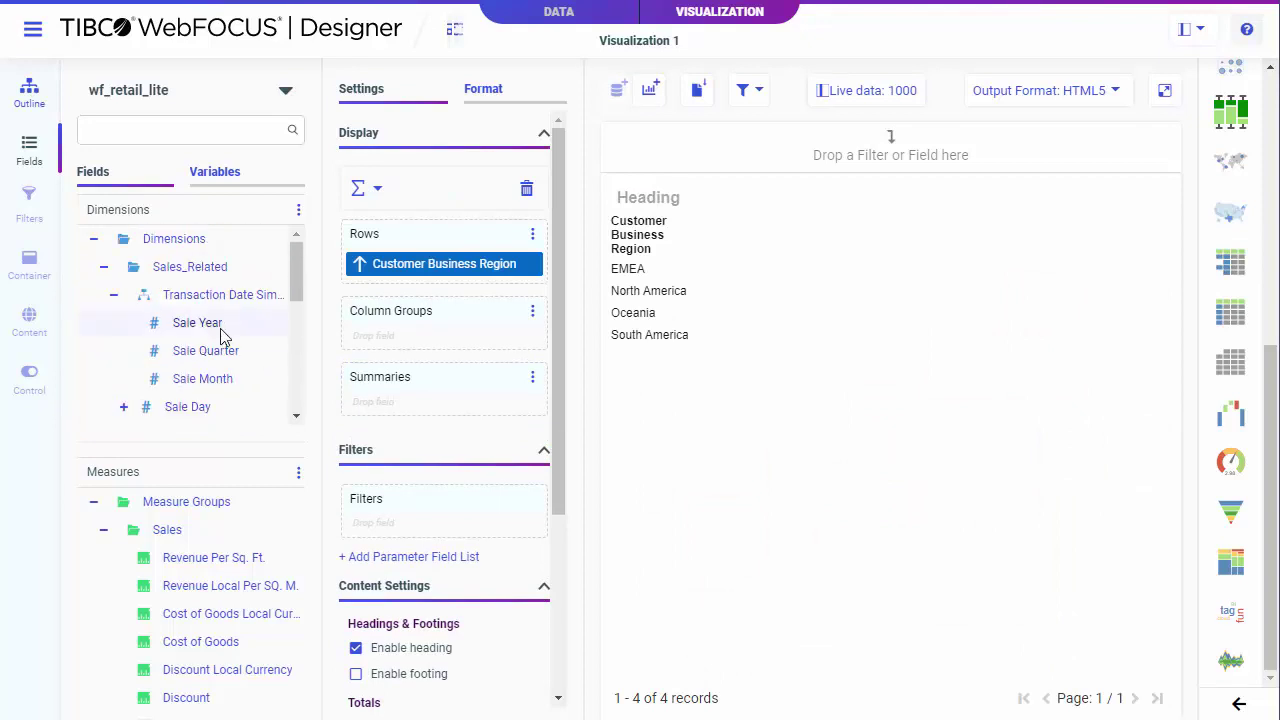
double_click(222, 324)
- Add Quantity Sold and Revenue to the Summaries
scroll(223, 590, down, 3)
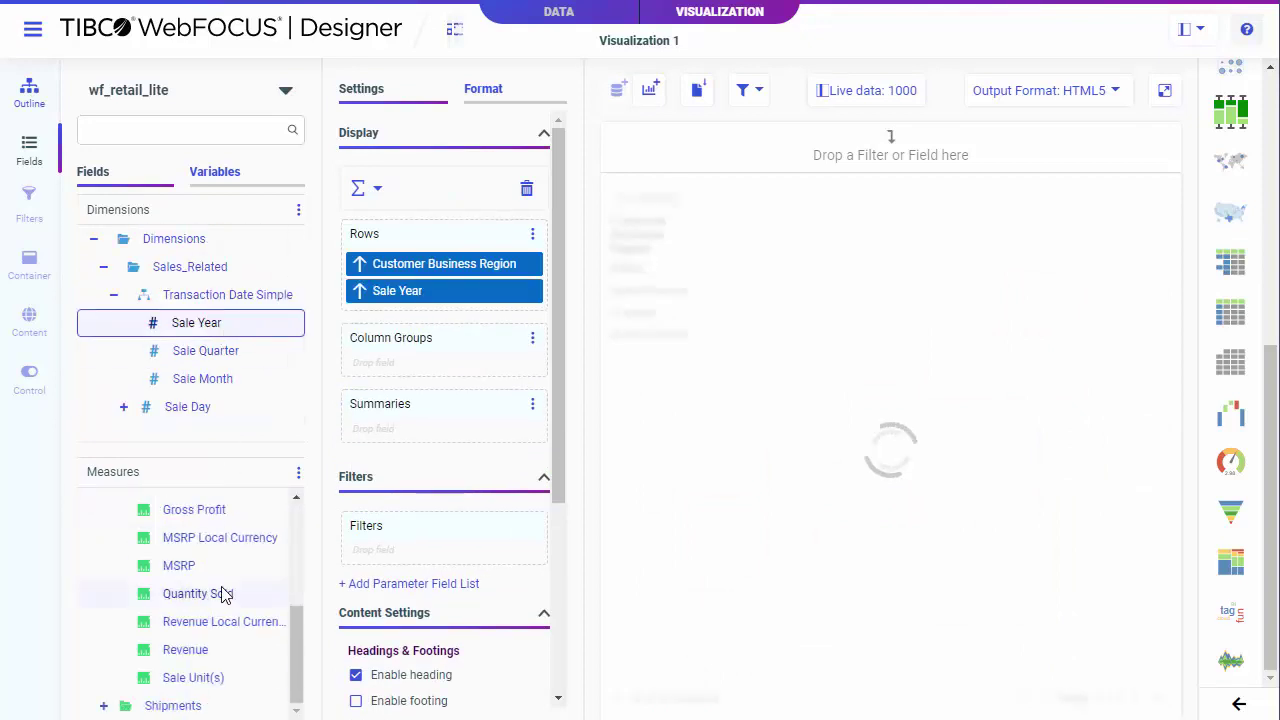
click(224, 594)
double_click(224, 594)
double_click(190, 652)
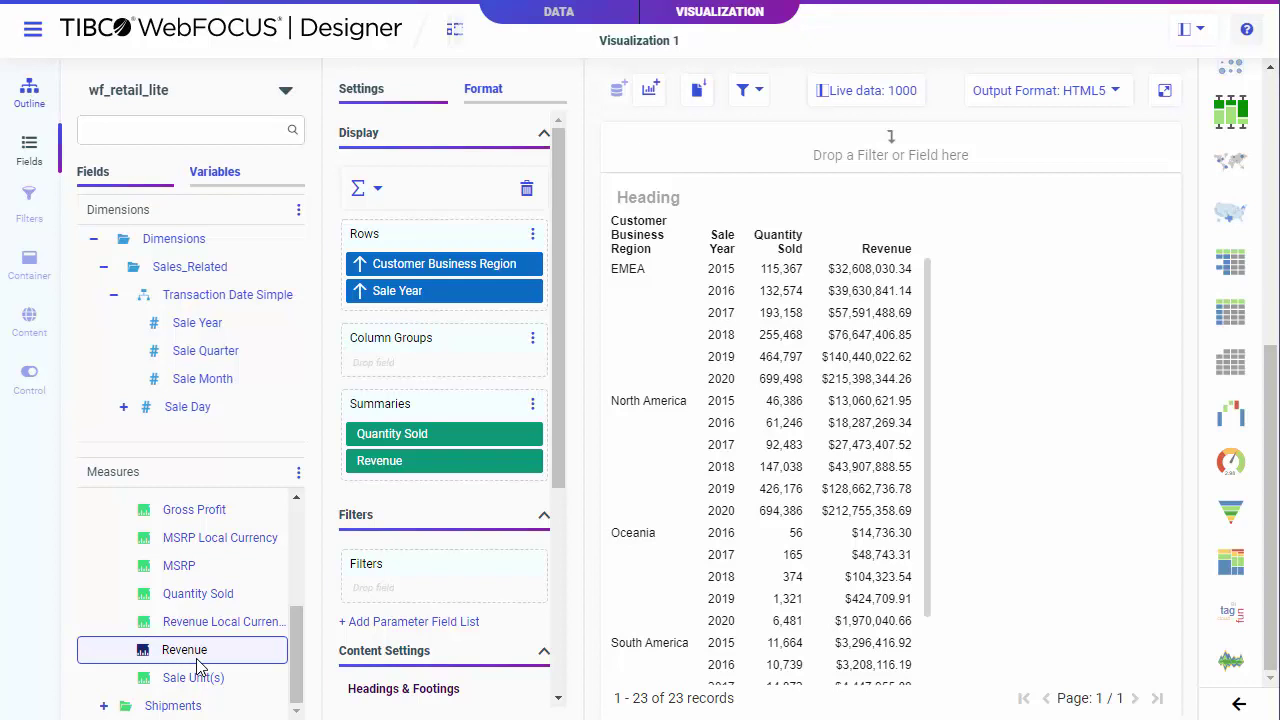
- Add a Sale Year drill item targeting My Content > Link Tile > Detail Parameter Page
right_click(447, 300)
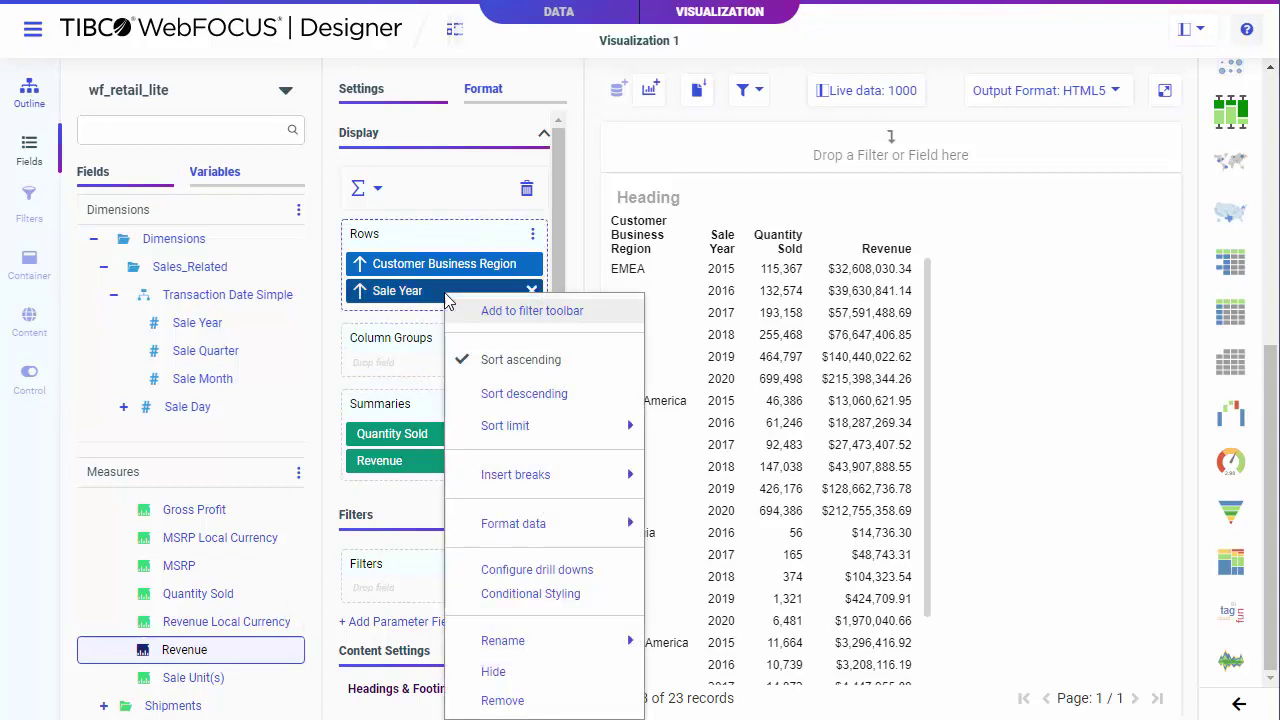
click(567, 575)
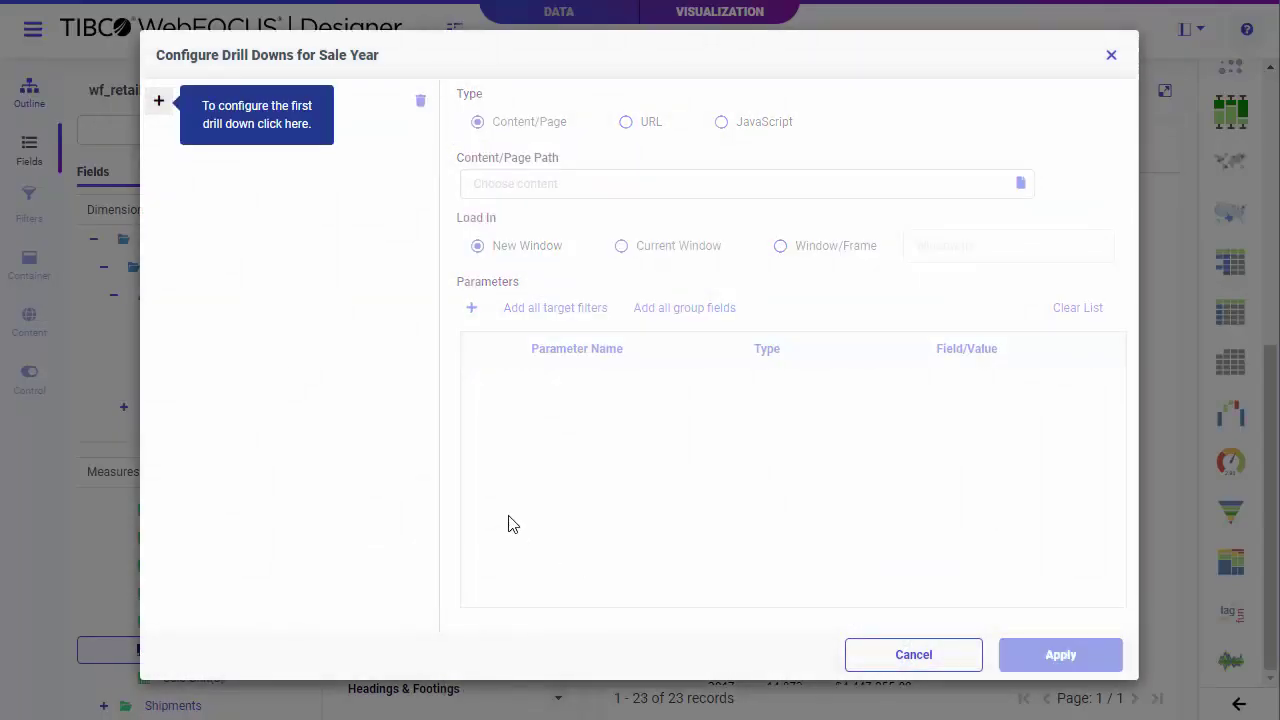
click(160, 102)
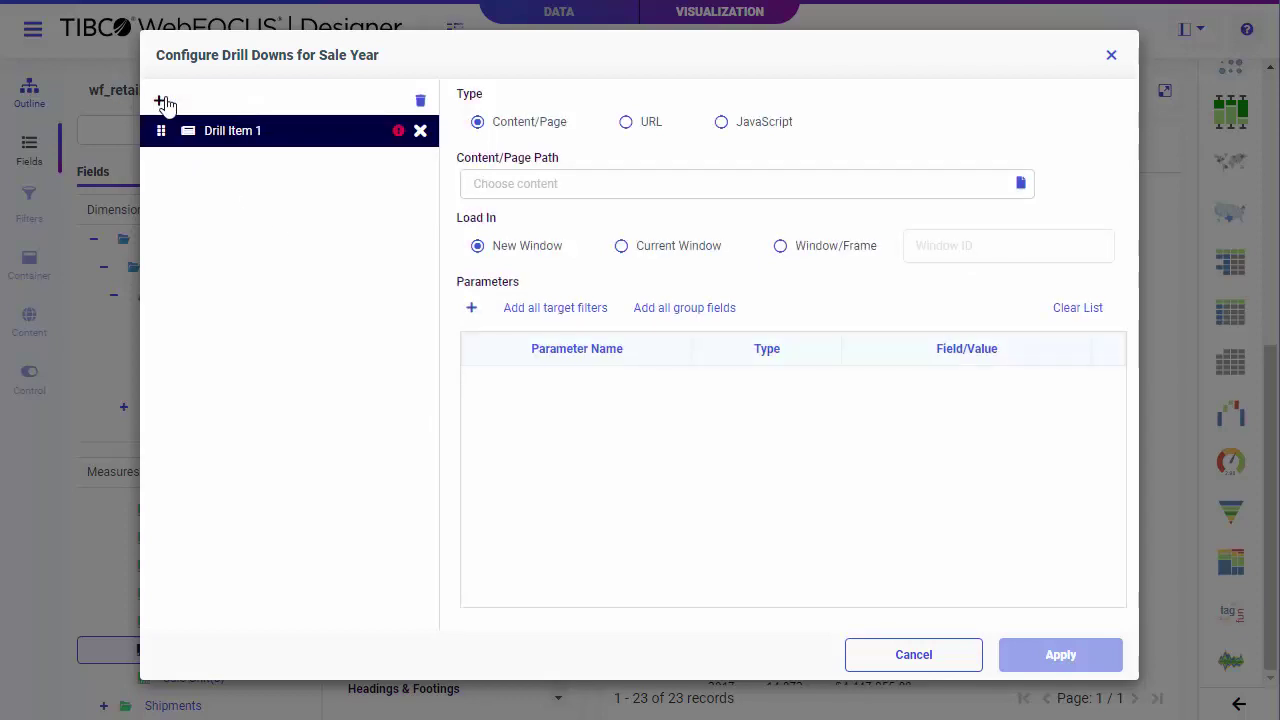
click(1020, 184)
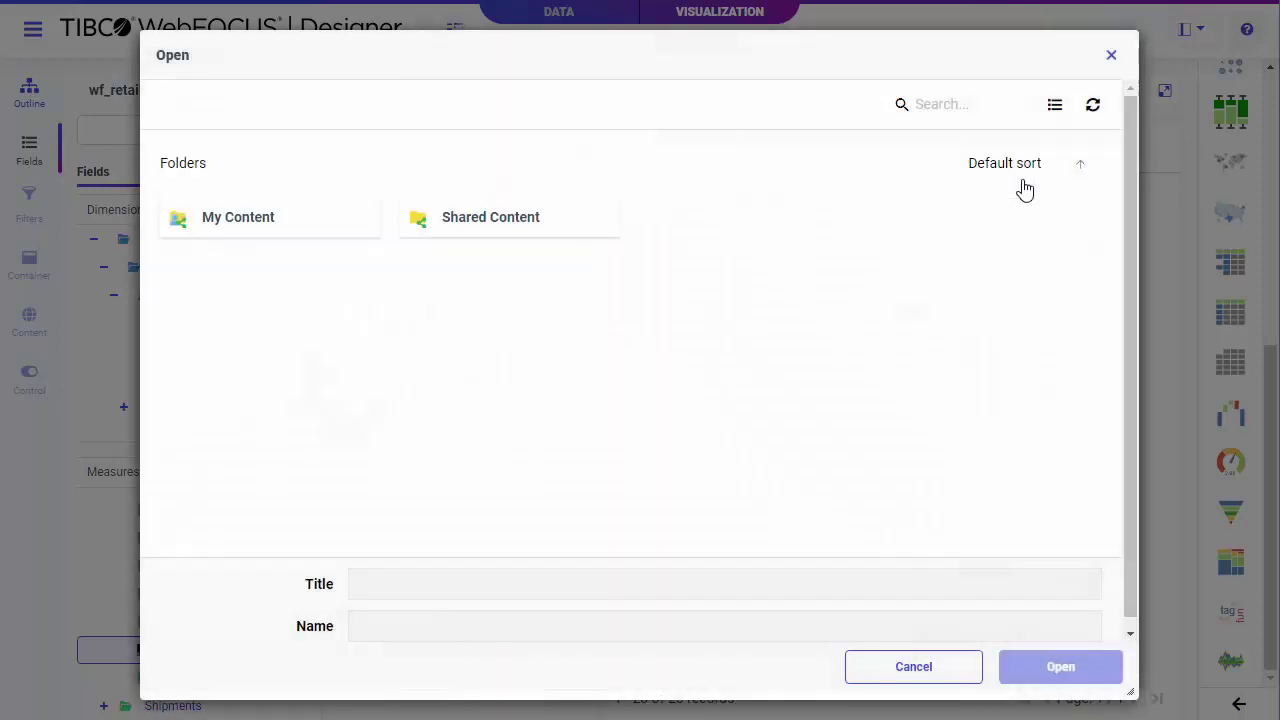
click(242, 217)
click(218, 276)
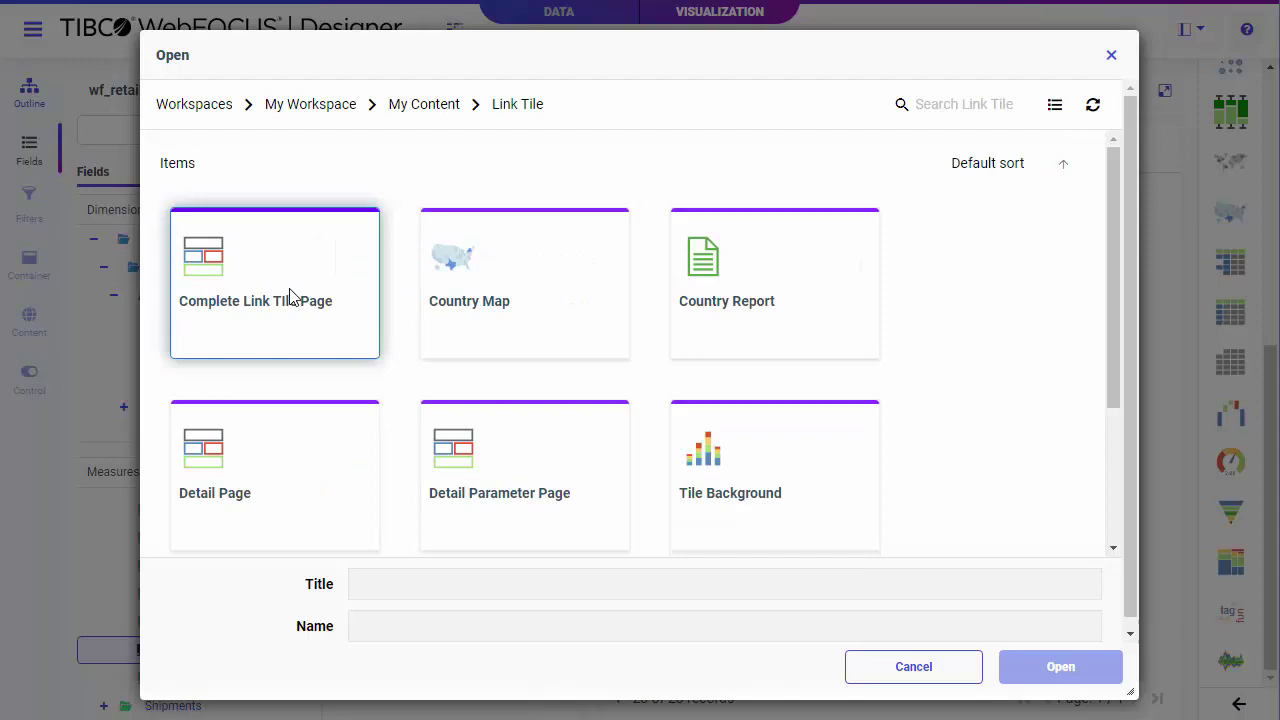
double_click(490, 434)
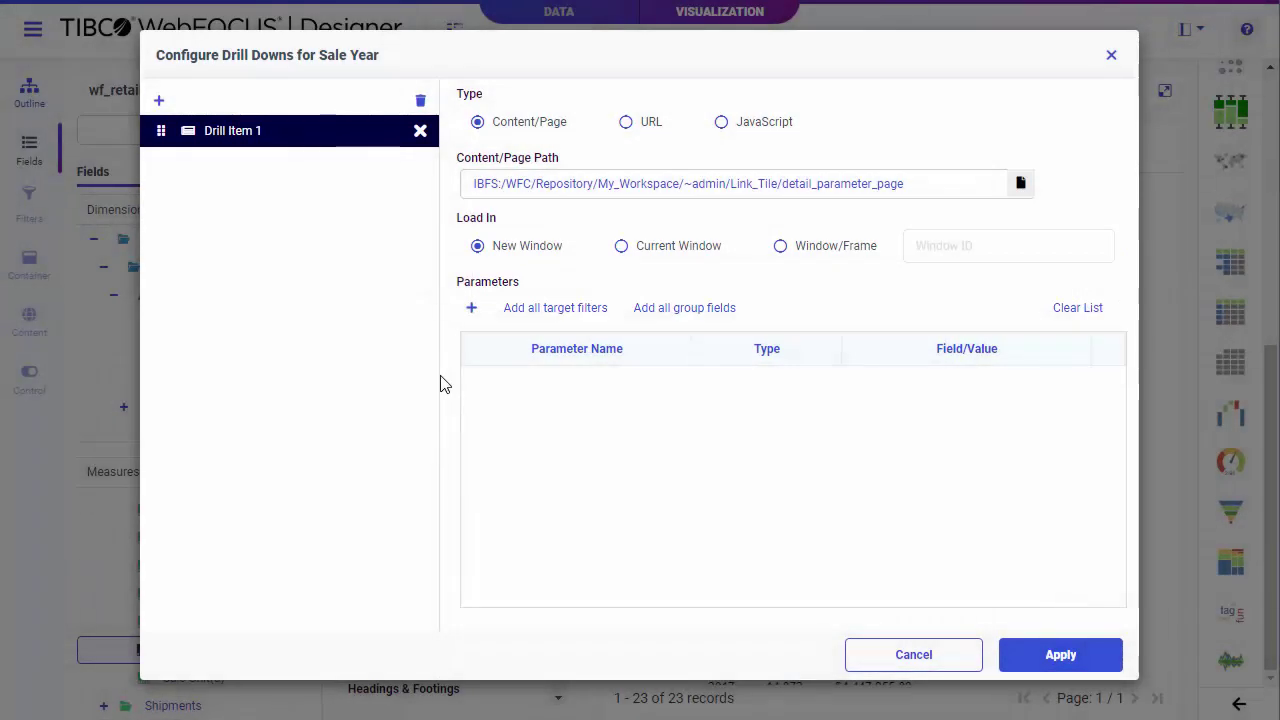
- Rename Drill Item 1 to 'Run page with region and year'
double_click(247, 133)
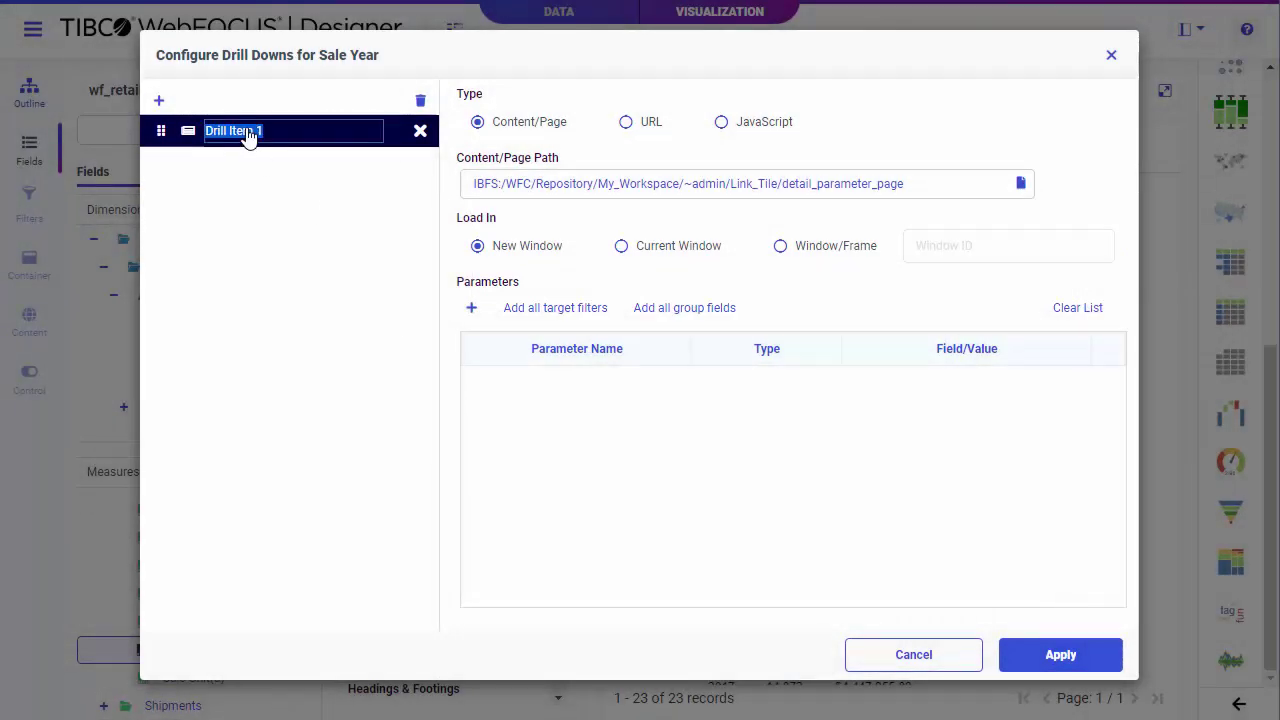
text(Run page wi)
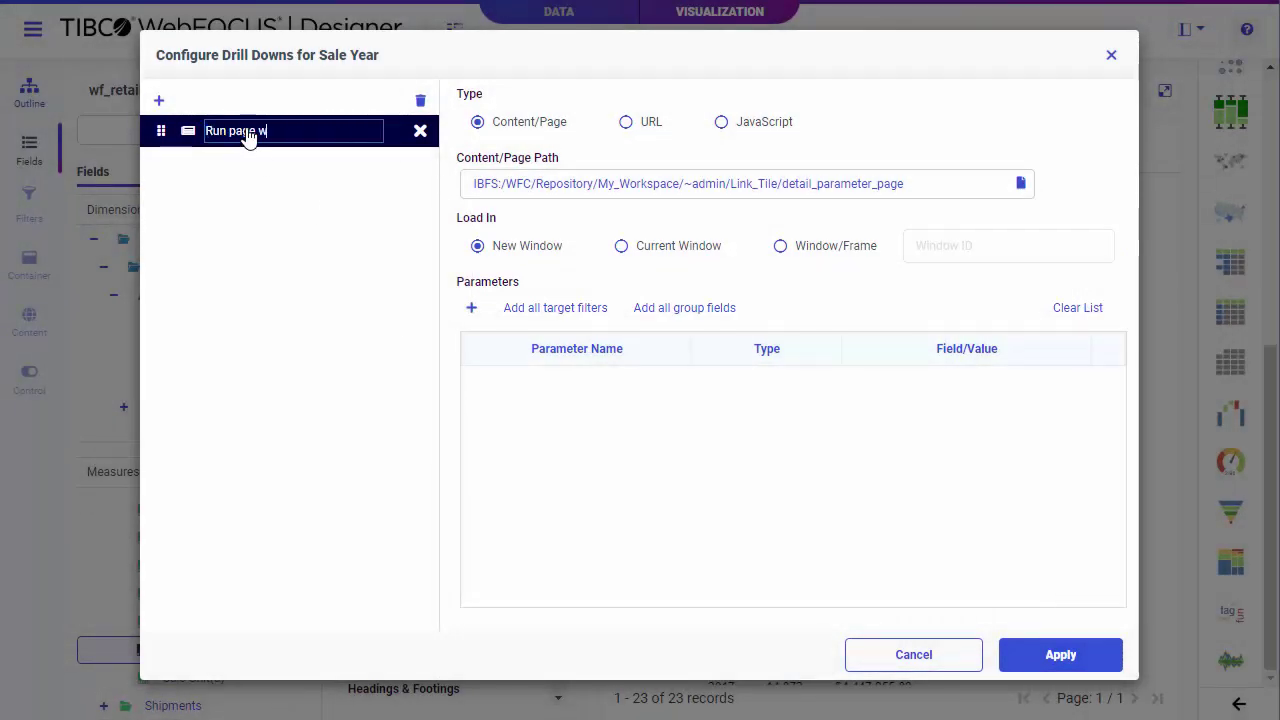
text(th region and y)
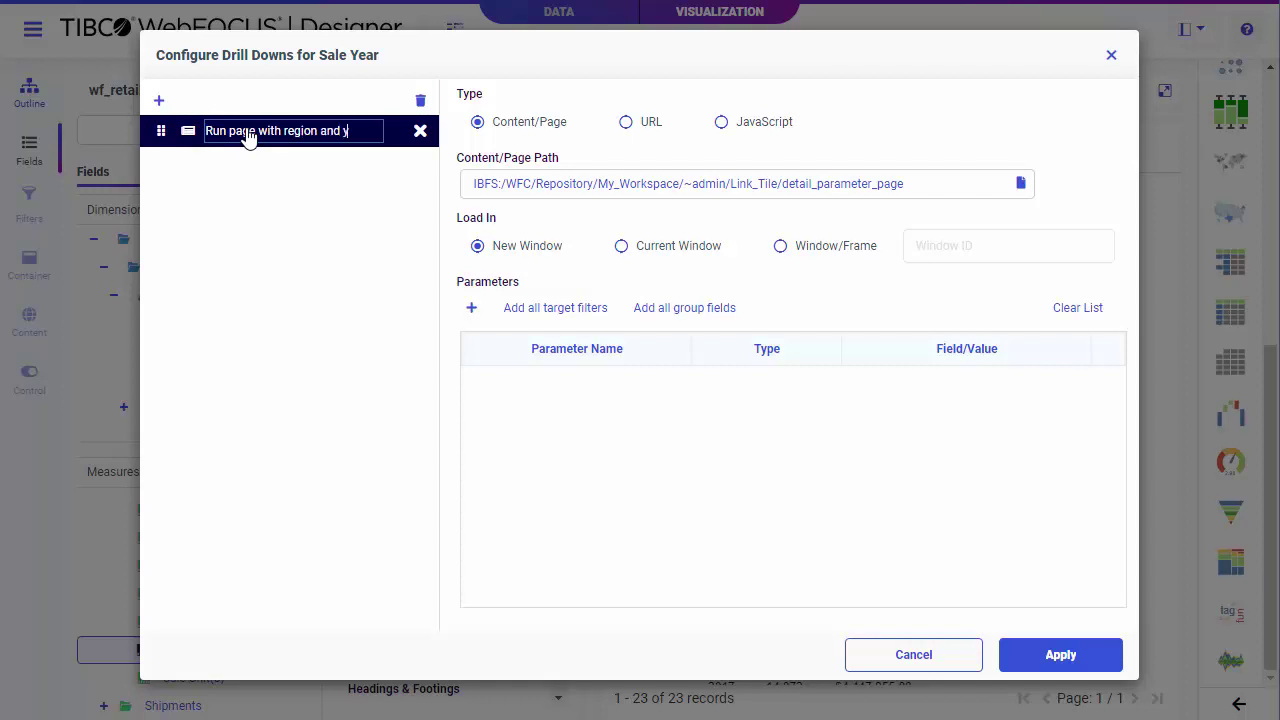
text(ear)
key(Return)
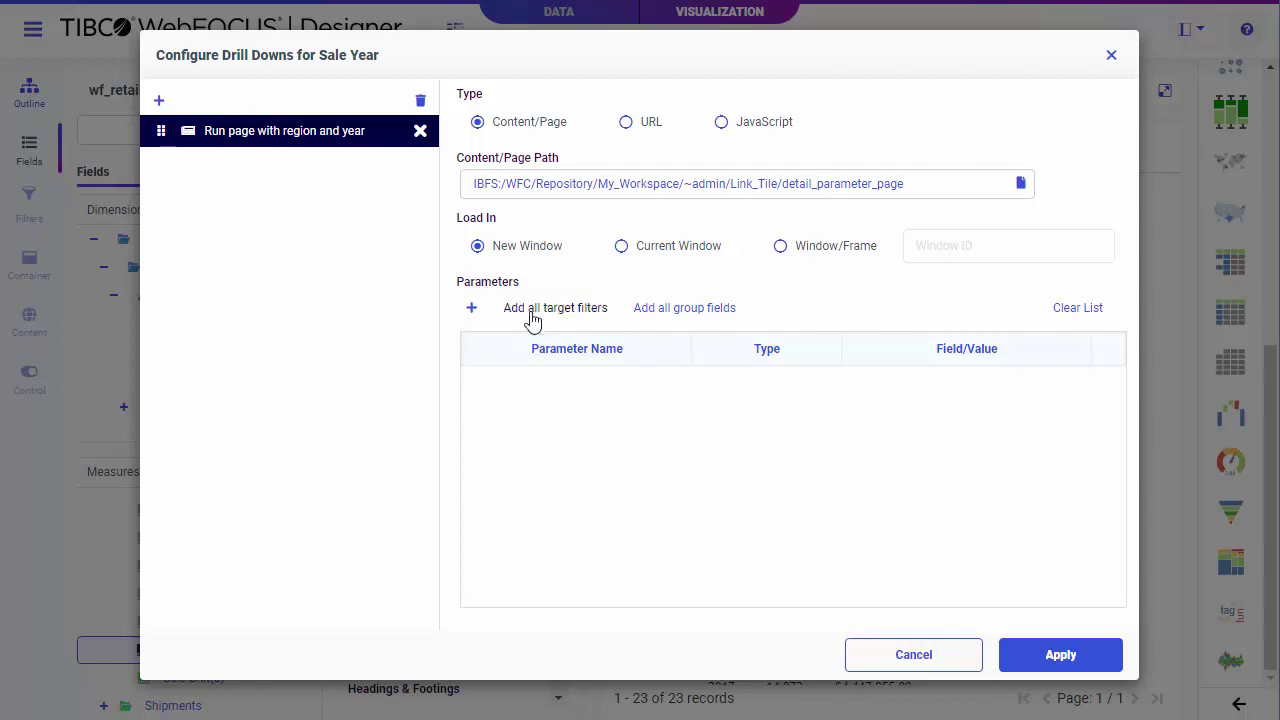
- Pass all group fields as parameters, mapping BUSINESS_REGION and TIME_YEAR
click(653, 313)
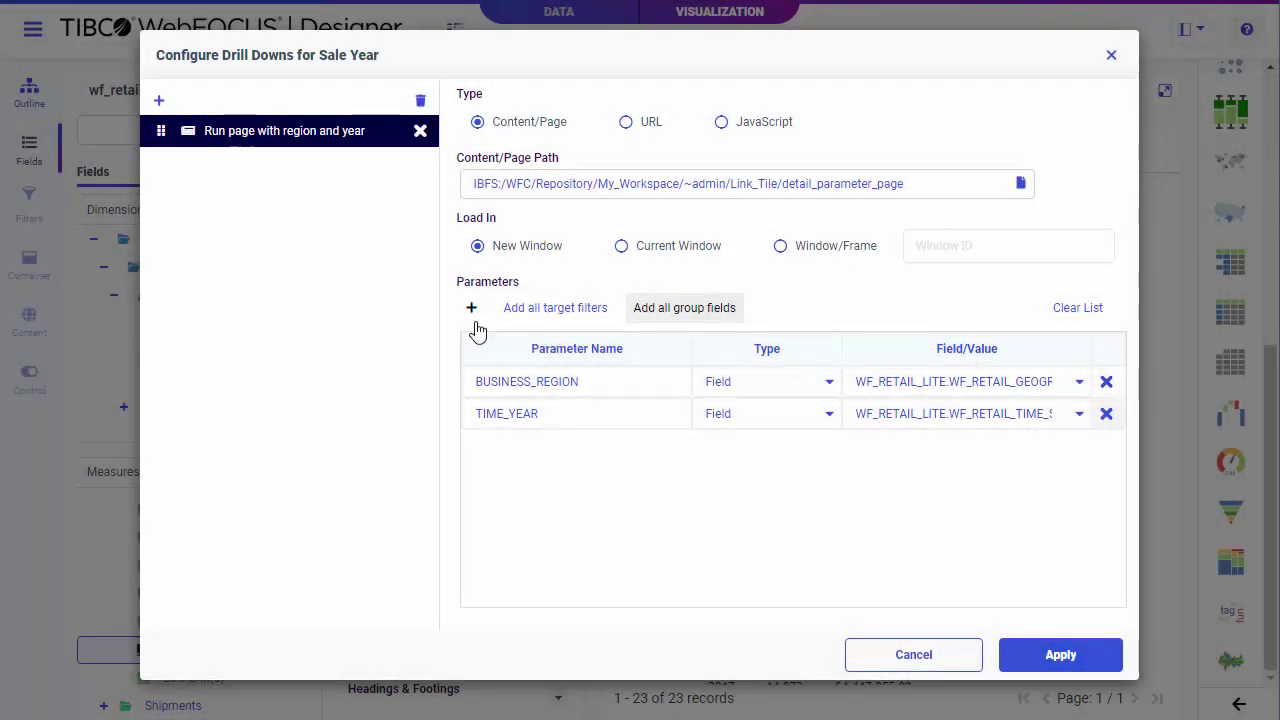
click(1080, 381)
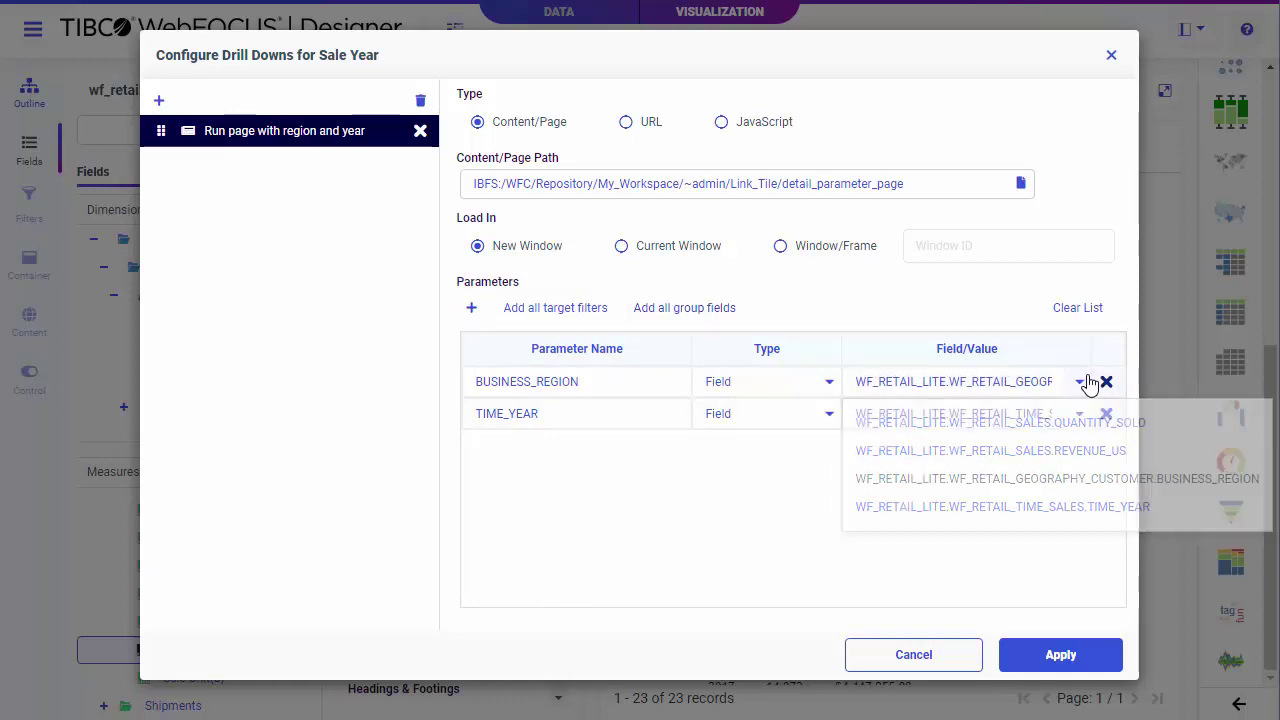
click(1075, 415)
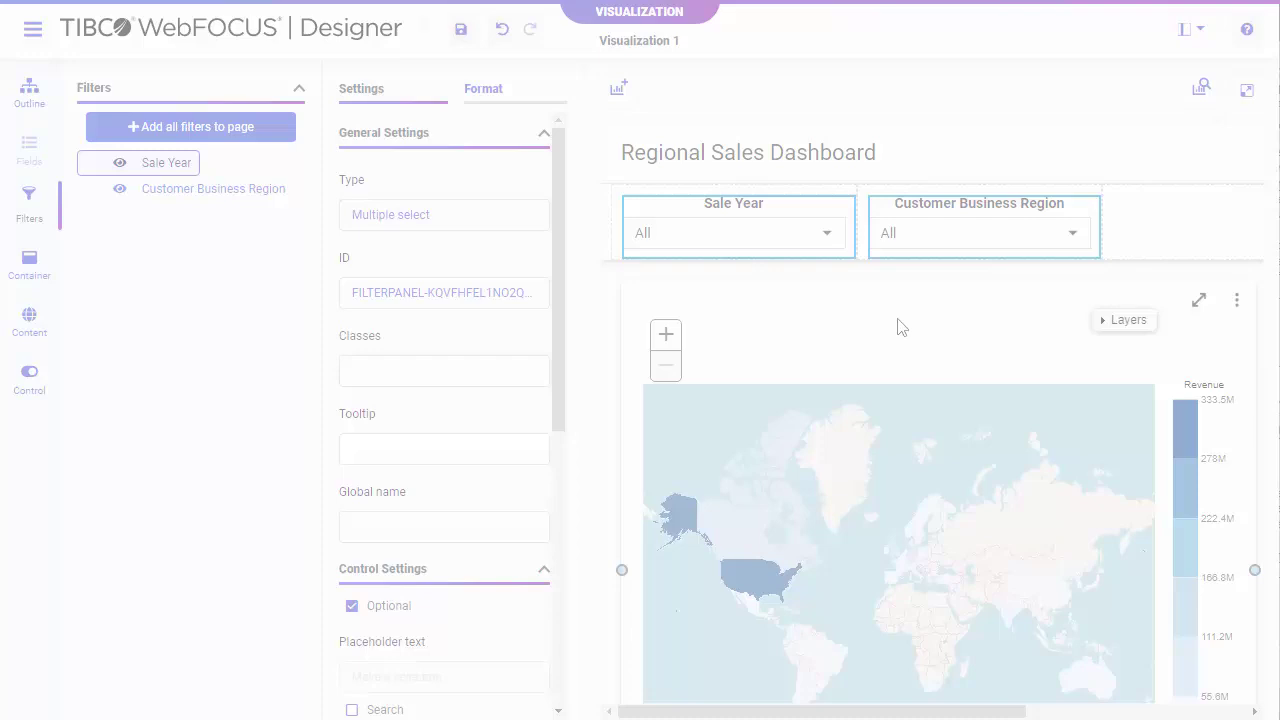
click(1201, 92)
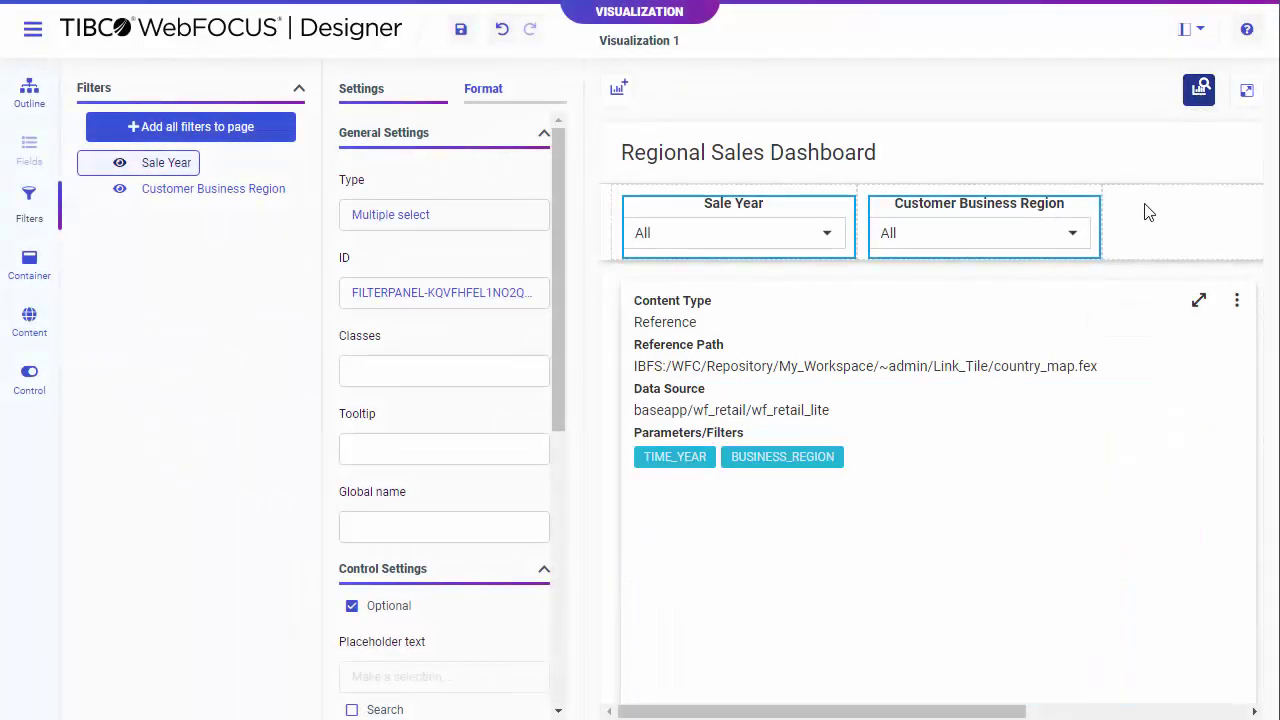
drag(880, 709, 1062, 711)
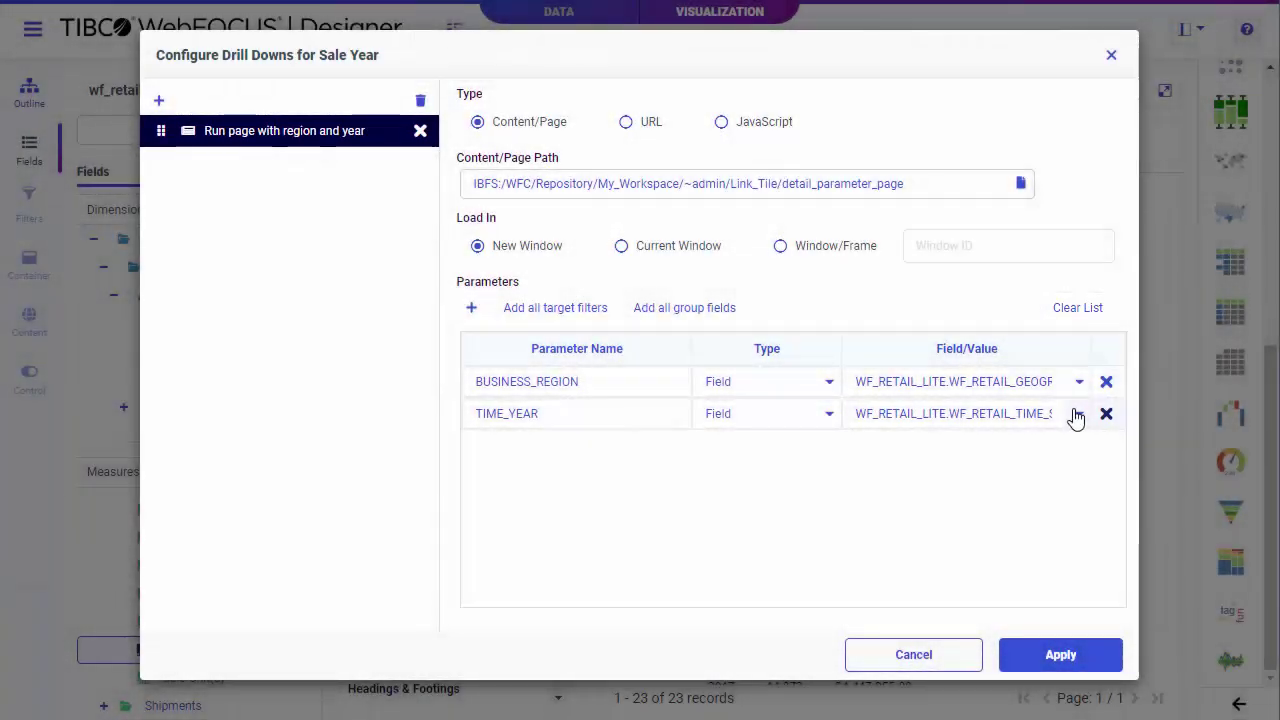
- Apply the drill-down and follow South America's 2018 link to its Country Sales Summary
click(1089, 658)
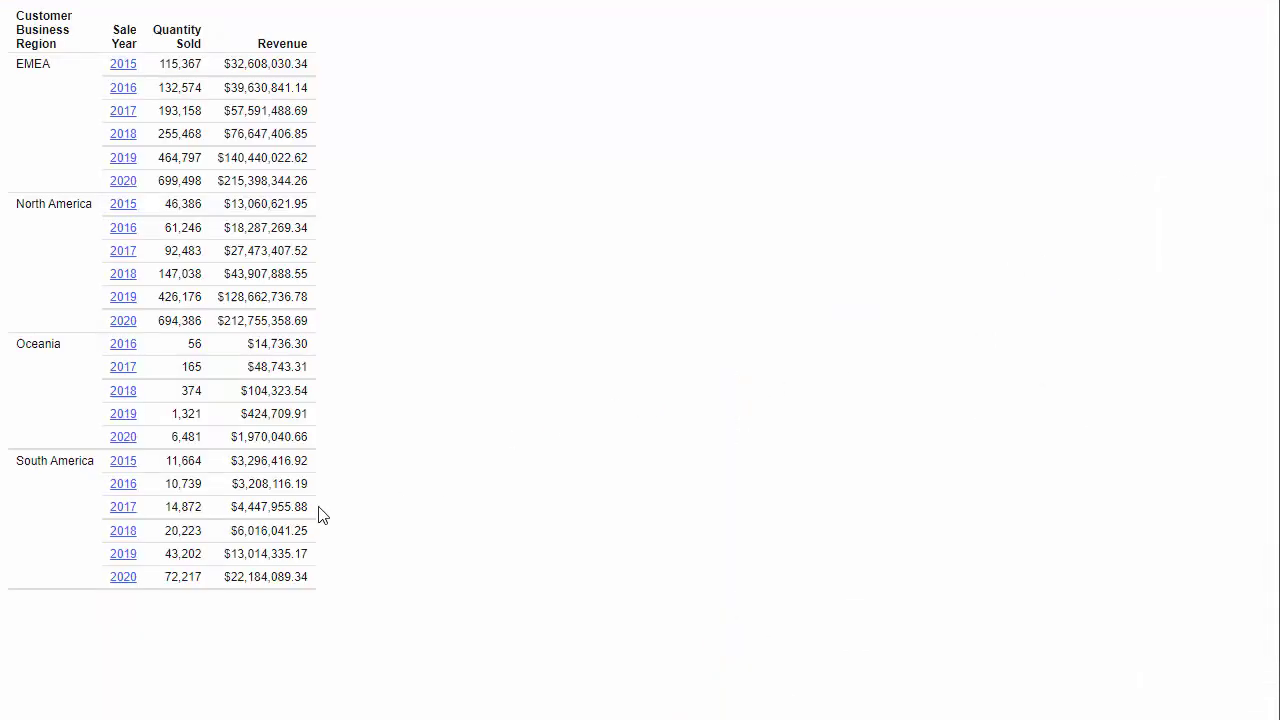
click(118, 538)
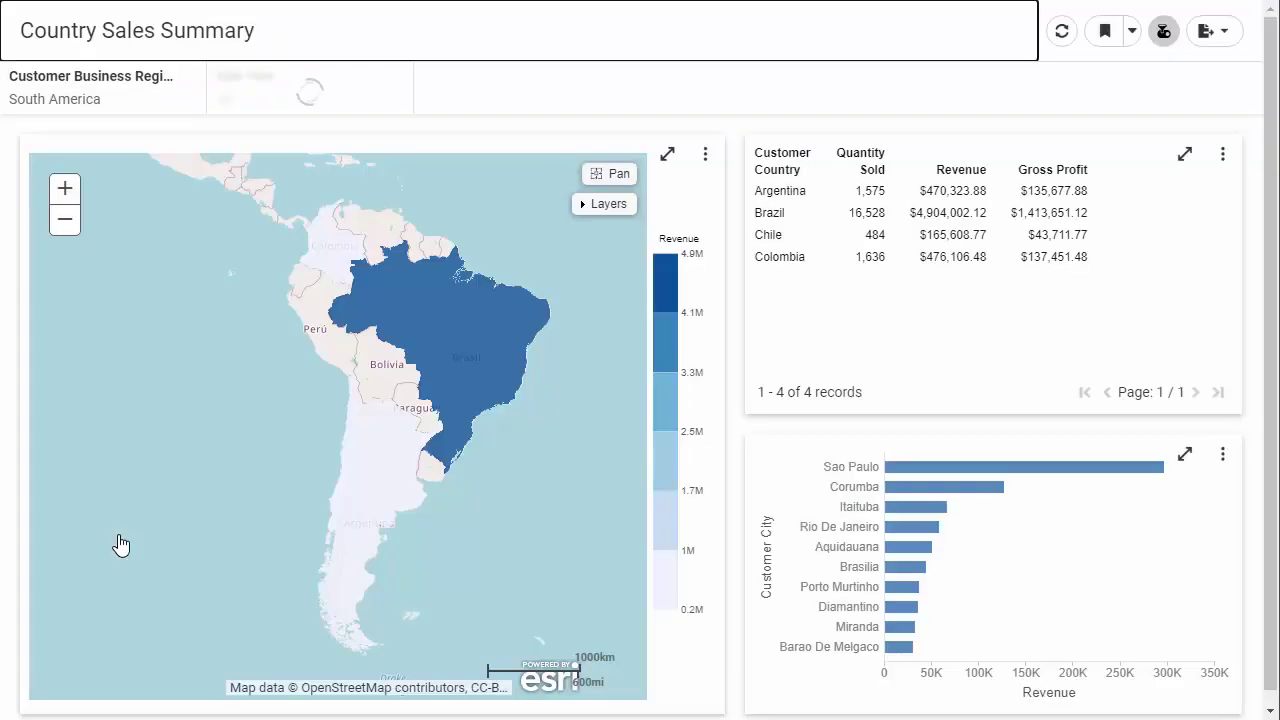